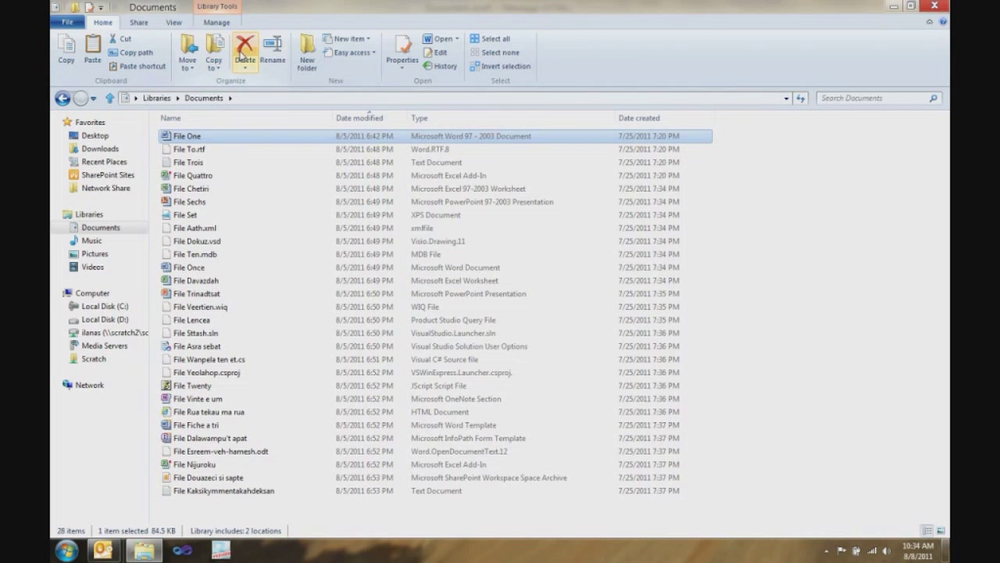
# Step: Display the keyboard access hints for the Home commands in the Documents library
pyautogui.click(308, 50)
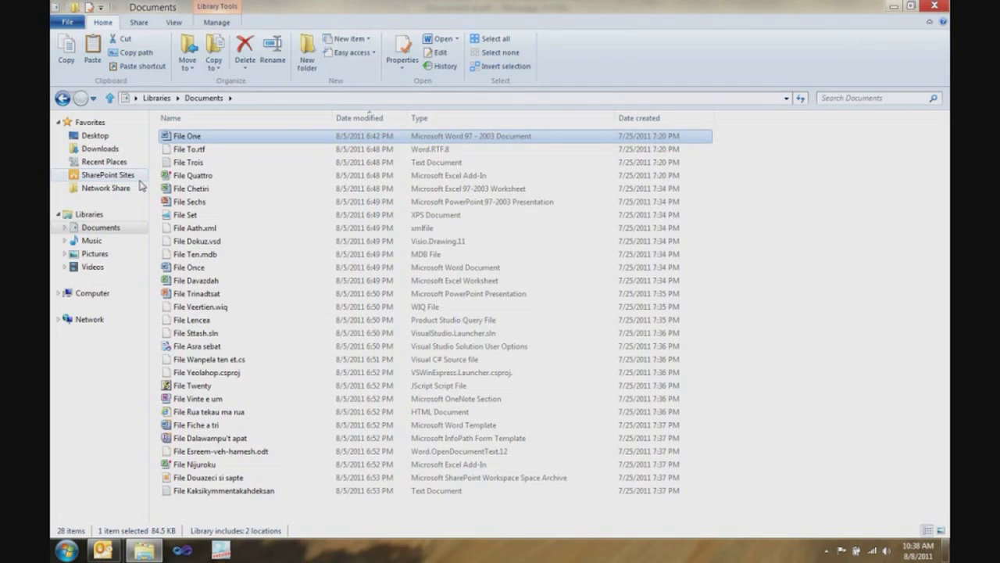
pyautogui.press('alt')
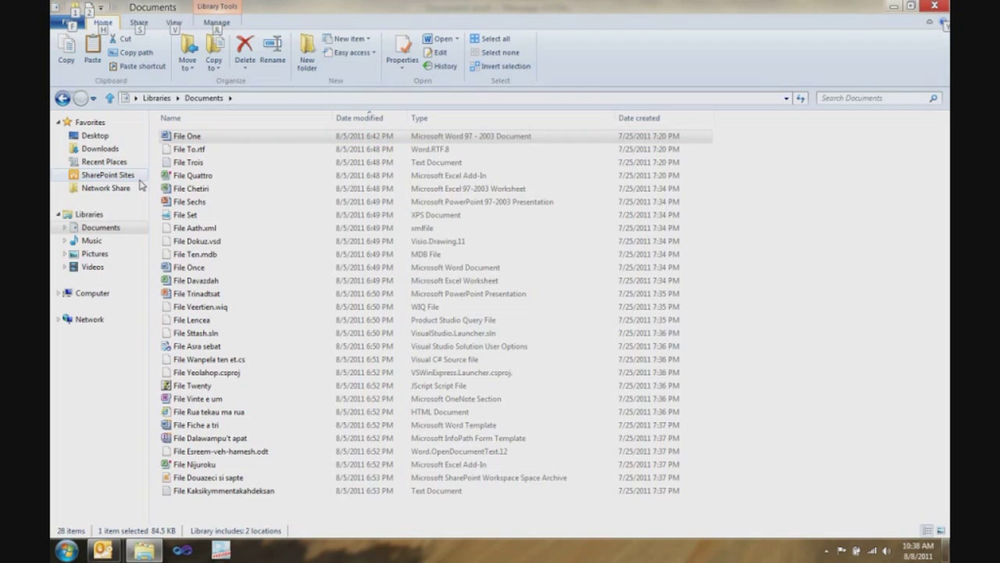
pyautogui.press('h')
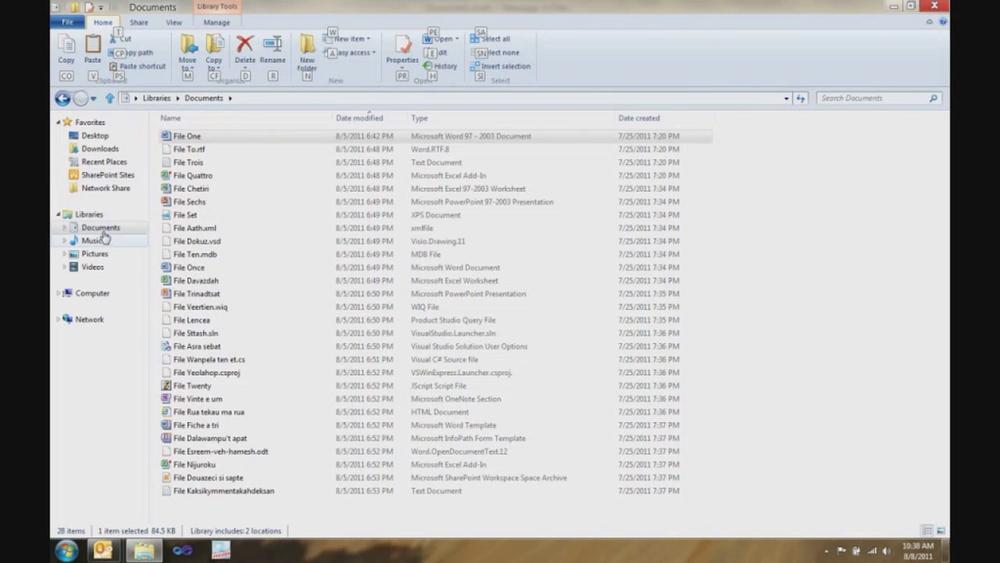
# Step: Copy the path of File One in the Network Share folder
pyautogui.click(100, 191)
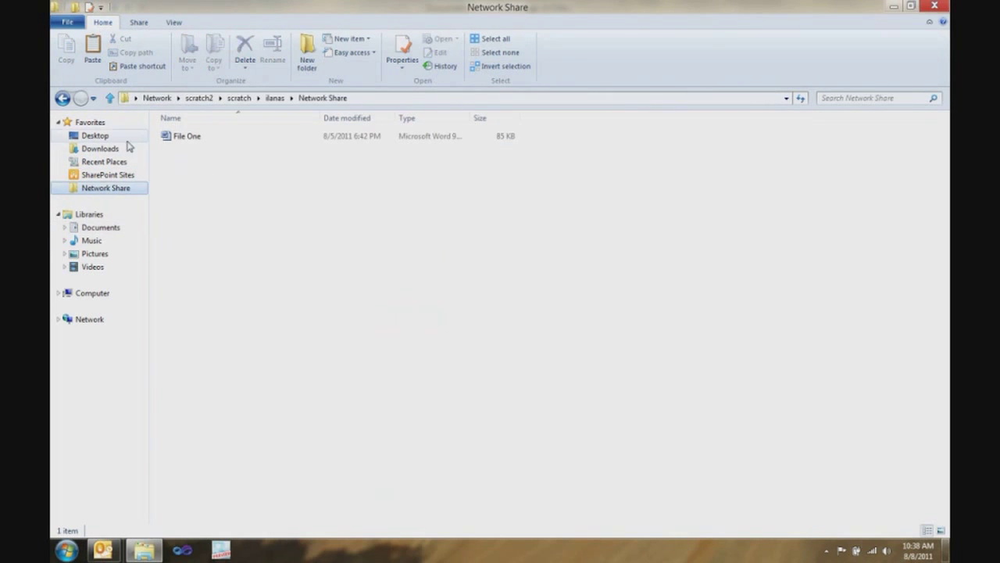
pyautogui.click(182, 141)
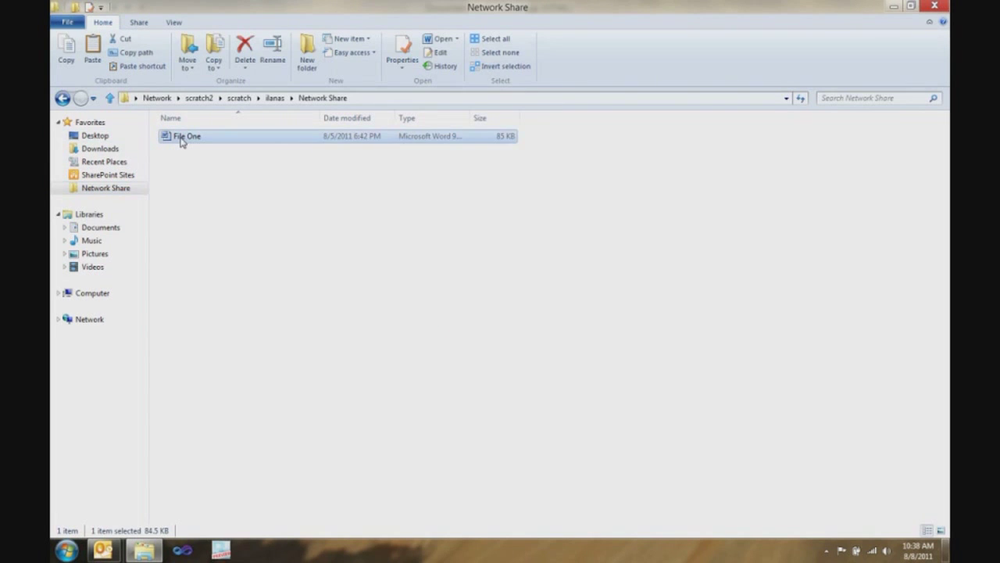
pyautogui.click(137, 54)
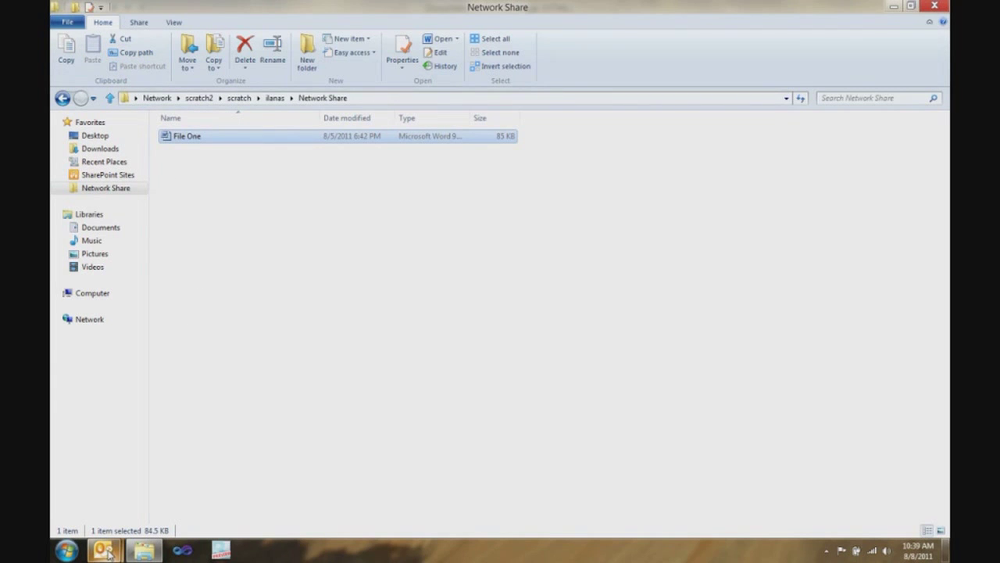
# Step: Switch to the Outlook "Document draft" message, paste the File One path as a link below the text, and send it
pyautogui.moveTo(102, 550)
pyautogui.click(244, 496)
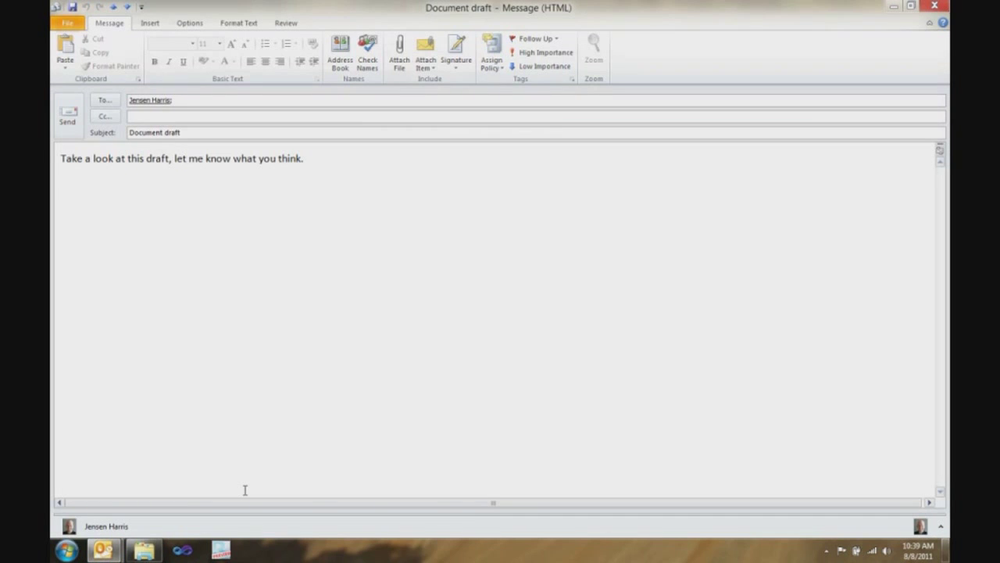
pyautogui.click(84, 205)
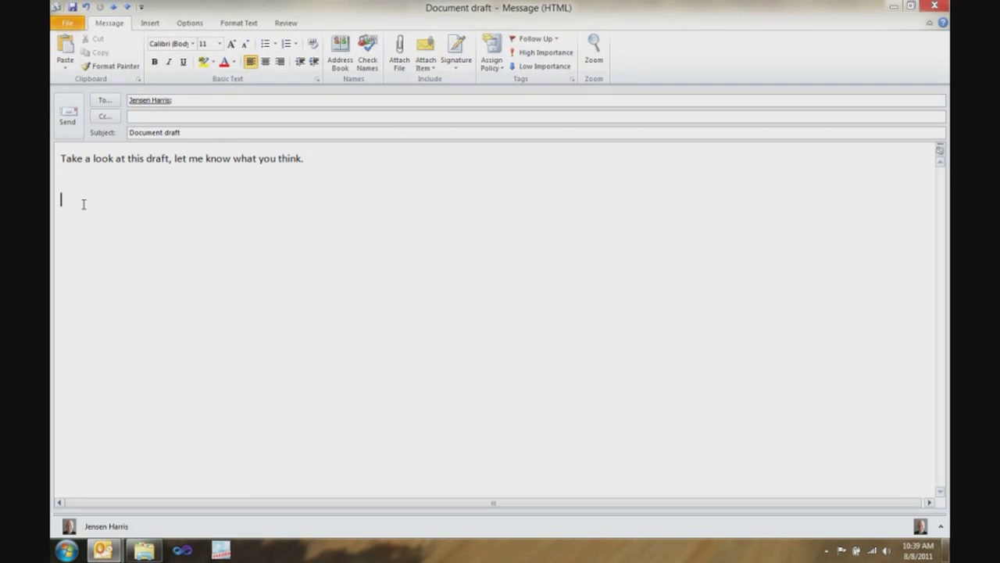
pyautogui.write('"\\\\scratch2\\scratch\\ilanas\\Network Share\\File One.doc"')
pyautogui.press('Return')
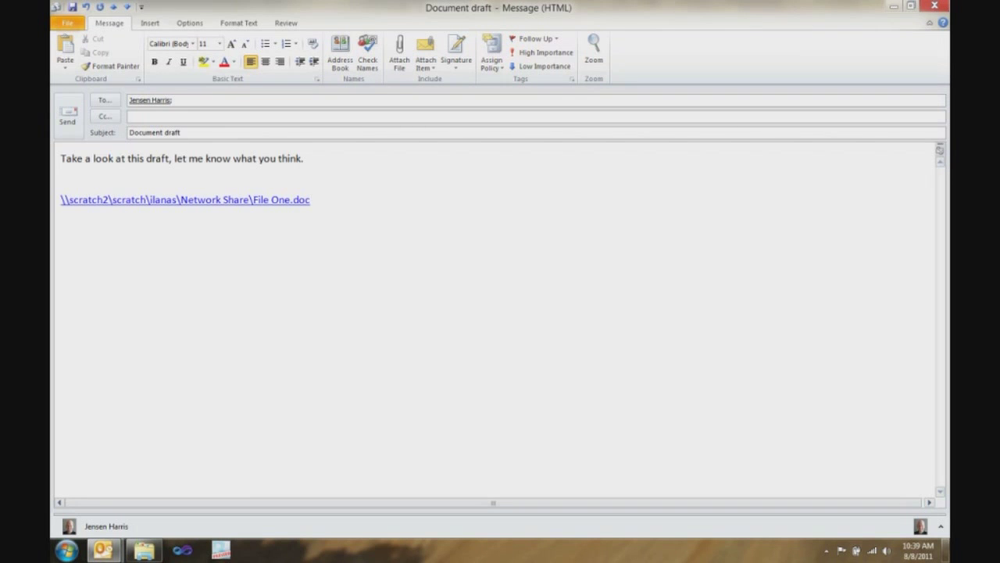
pyautogui.click(68, 125)
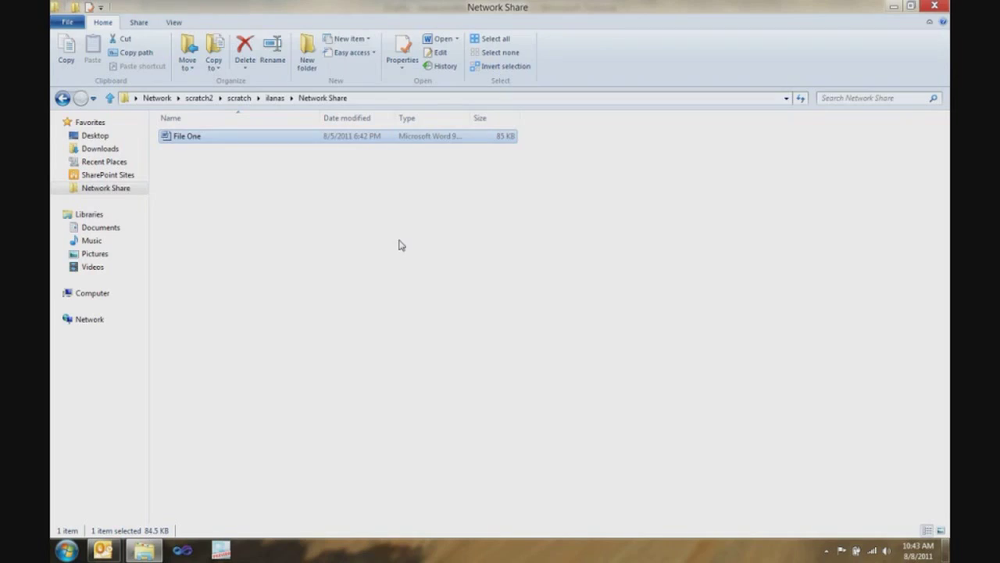
# Step: Zip File One, File To.rtf, File Trois and File Quattro from the Documents library into one compressed folder
pyautogui.click(102, 227)
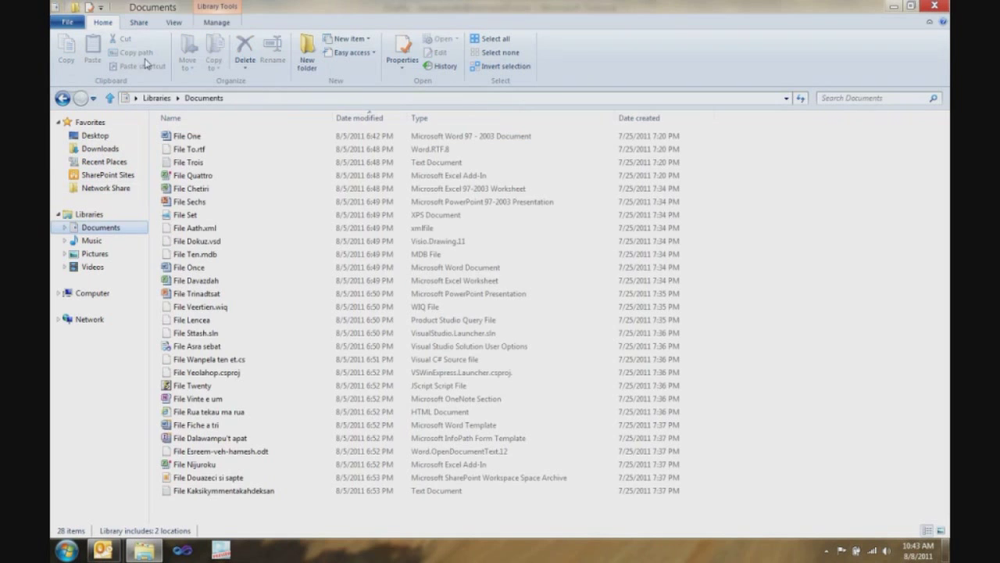
pyautogui.click(138, 23)
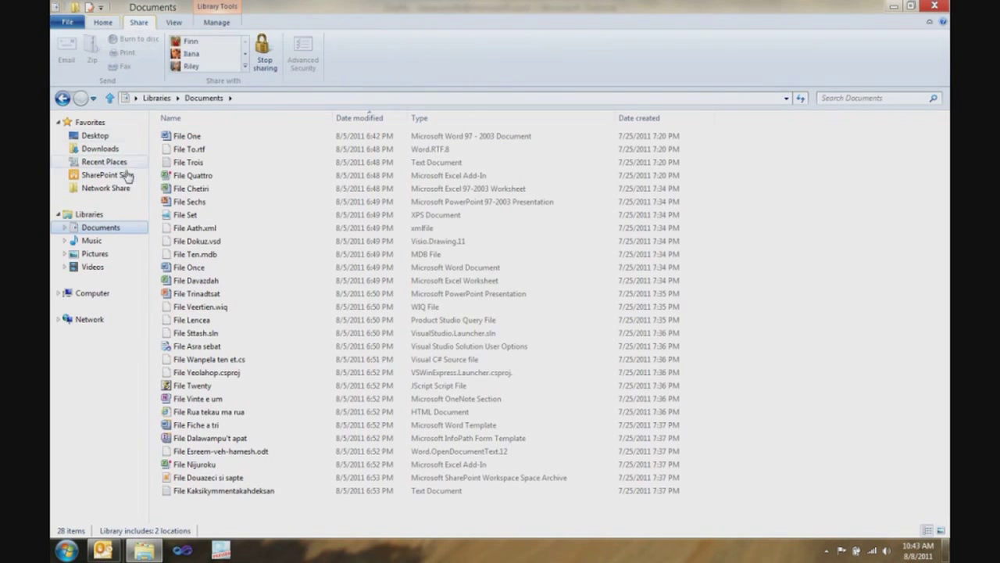
pyautogui.click(192, 136)
pyautogui.keyDown('ctrl'); pyautogui.click(195, 150); pyautogui.keyUp('ctrl')
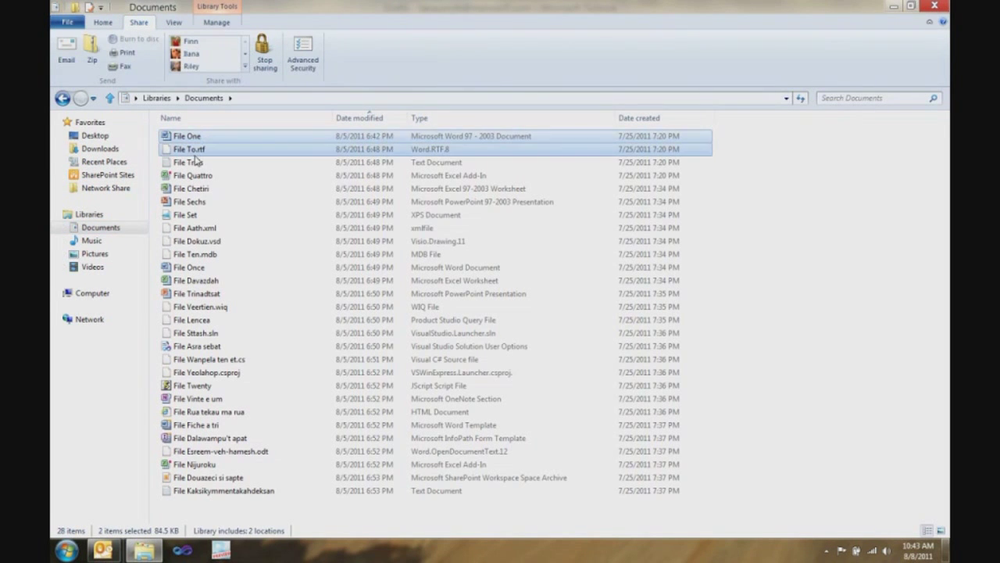
pyautogui.keyDown('ctrl'); pyautogui.click(191, 163); pyautogui.keyUp('ctrl')
pyautogui.keyDown('ctrl'); pyautogui.click(202, 177); pyautogui.keyUp('ctrl')
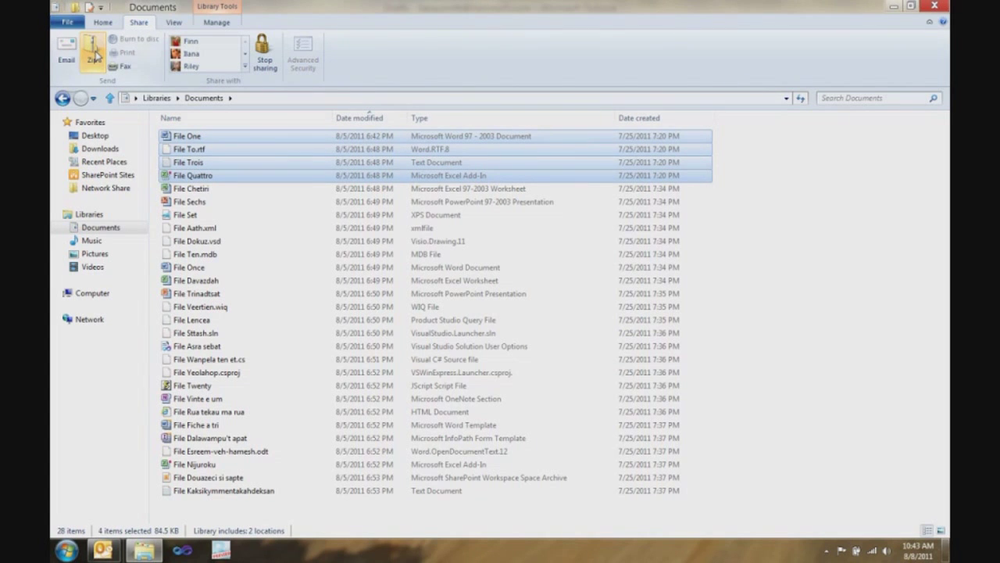
pyautogui.click(95, 57)
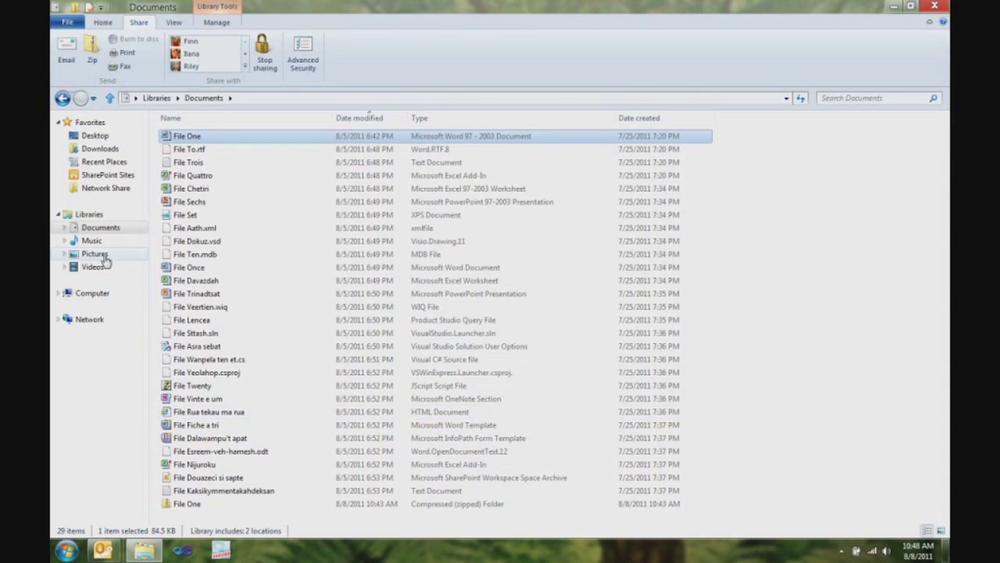
# Step: Show the Pictures library as extra large icons and display the details pane for the Amsterdam picture
pyautogui.click(99, 255)
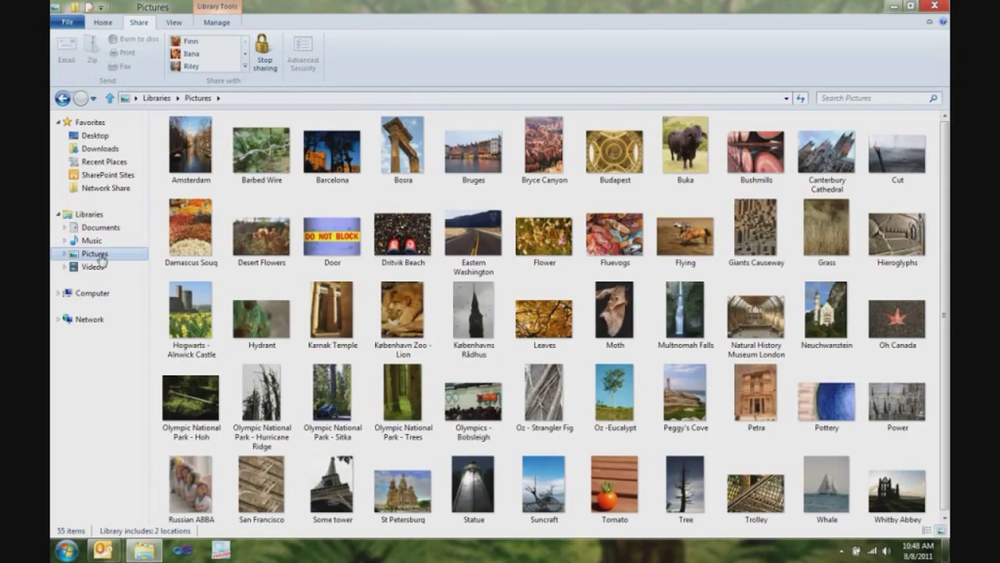
pyautogui.click(174, 23)
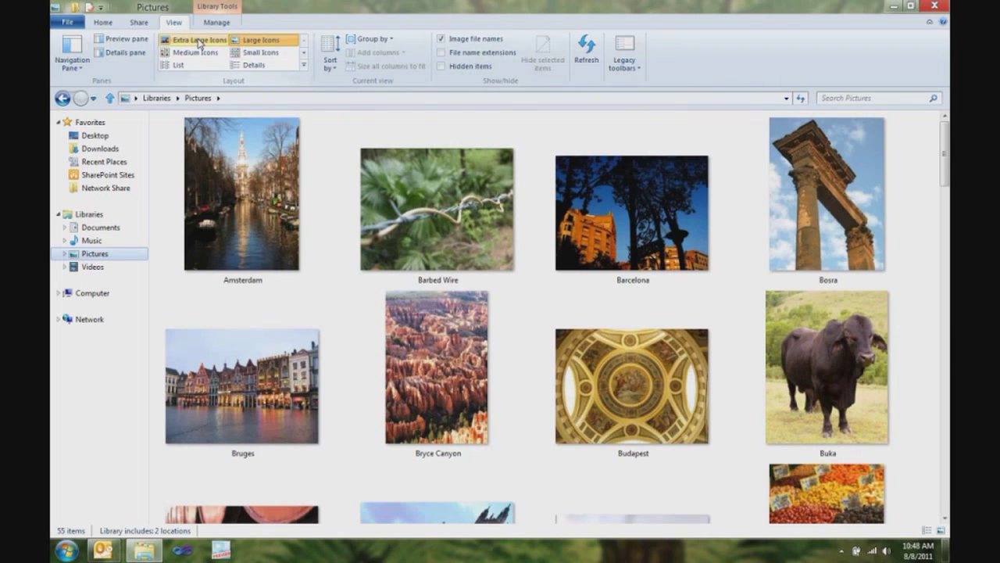
pyautogui.click(199, 43)
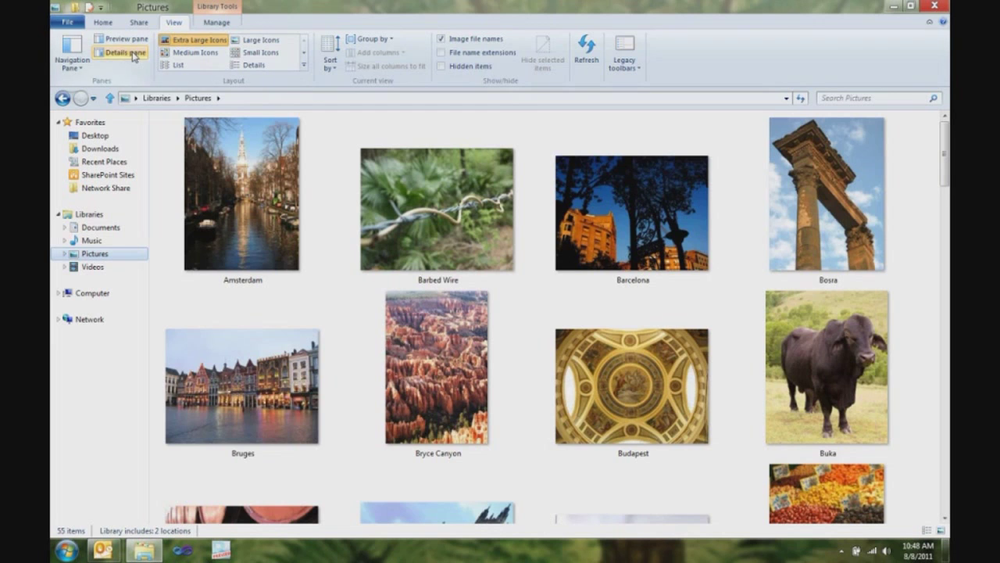
pyautogui.click(224, 168)
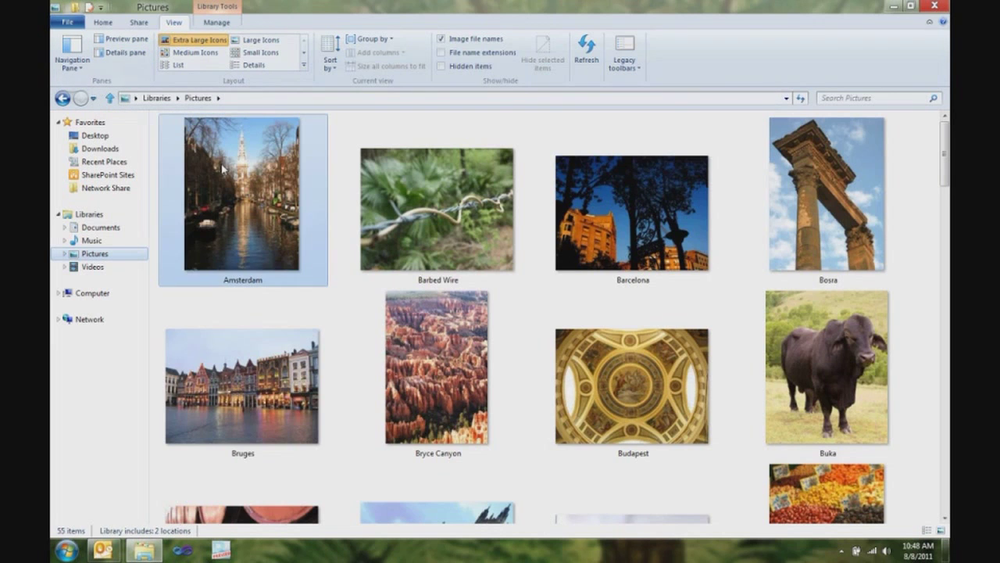
pyautogui.click(121, 54)
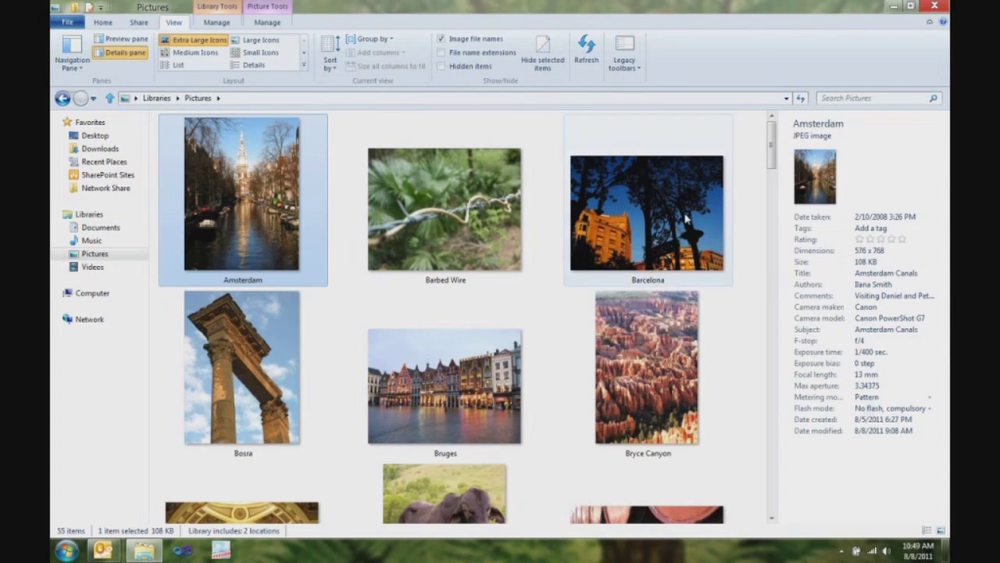
# Step: Search the Pictures library for "WA" and limit the results to files modified last week
pyautogui.click(843, 98)
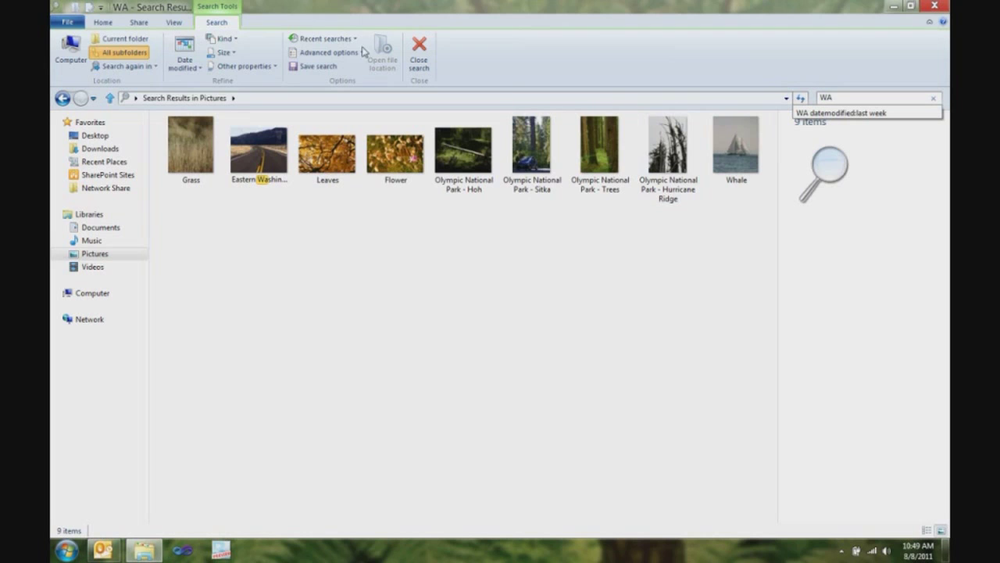
pyautogui.click(191, 69)
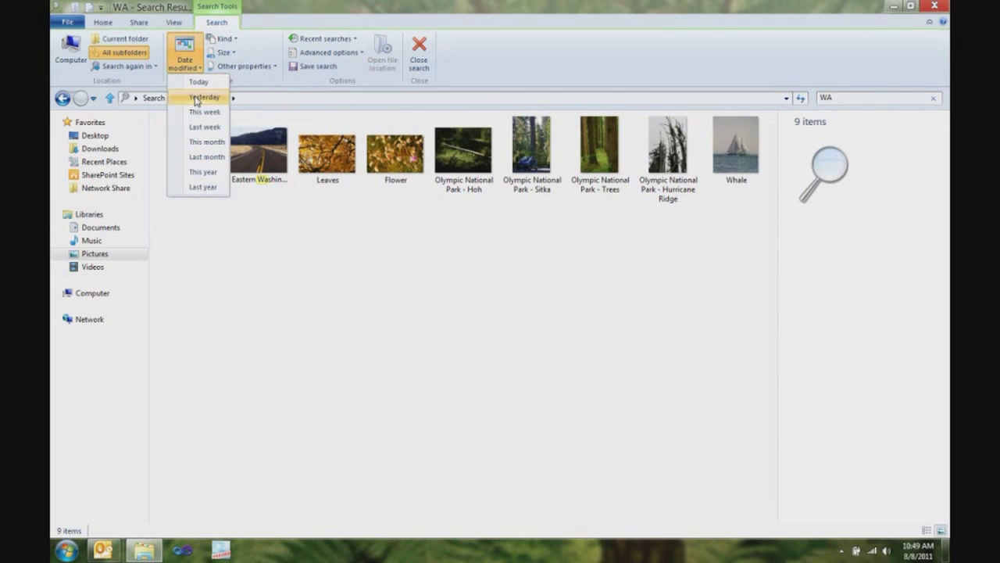
pyautogui.click(202, 129)
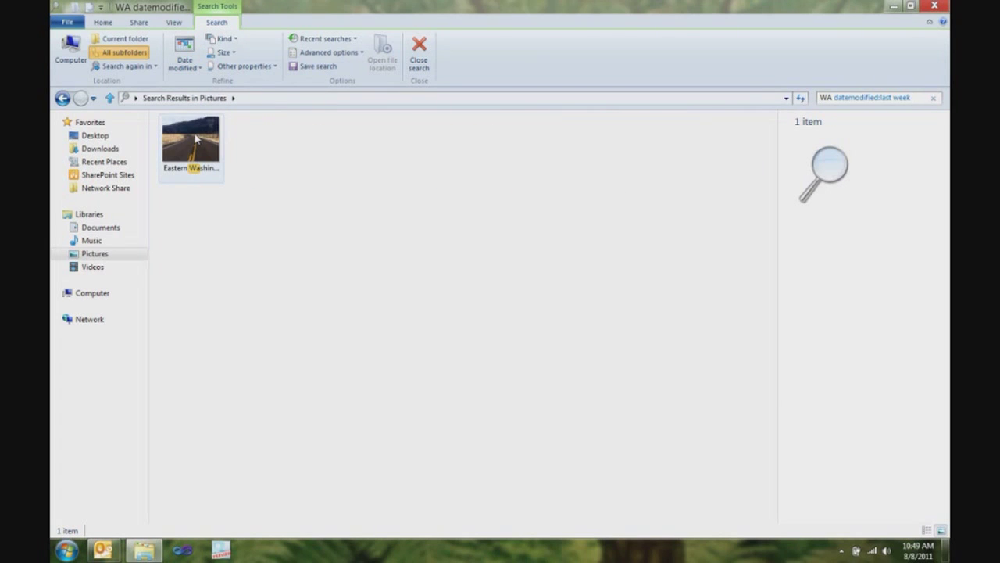
# Step: Set the Eastern Washington picture as the desktop background and peek at the desktop
pyautogui.click(195, 138)
pyautogui.click(270, 10)
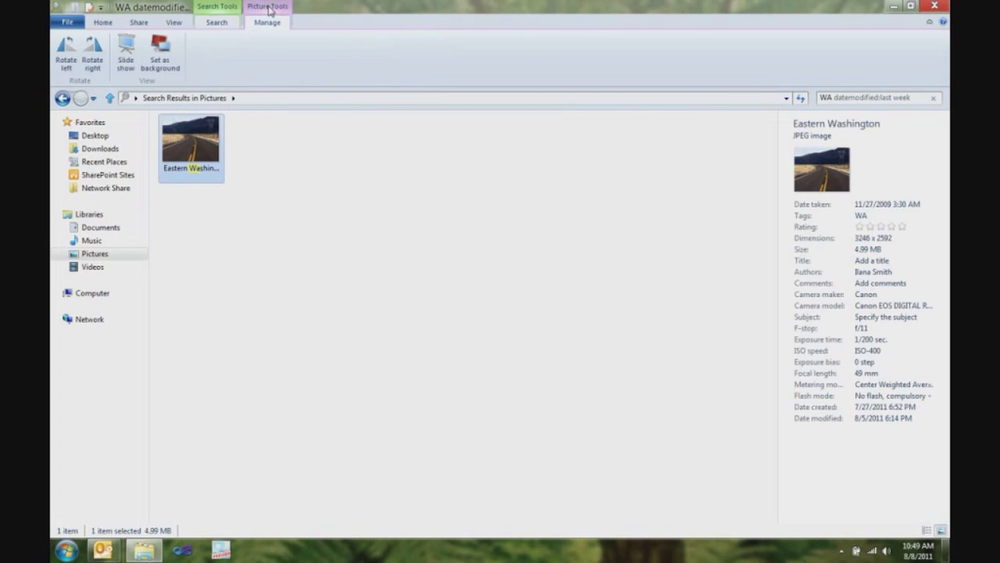
pyautogui.click(161, 50)
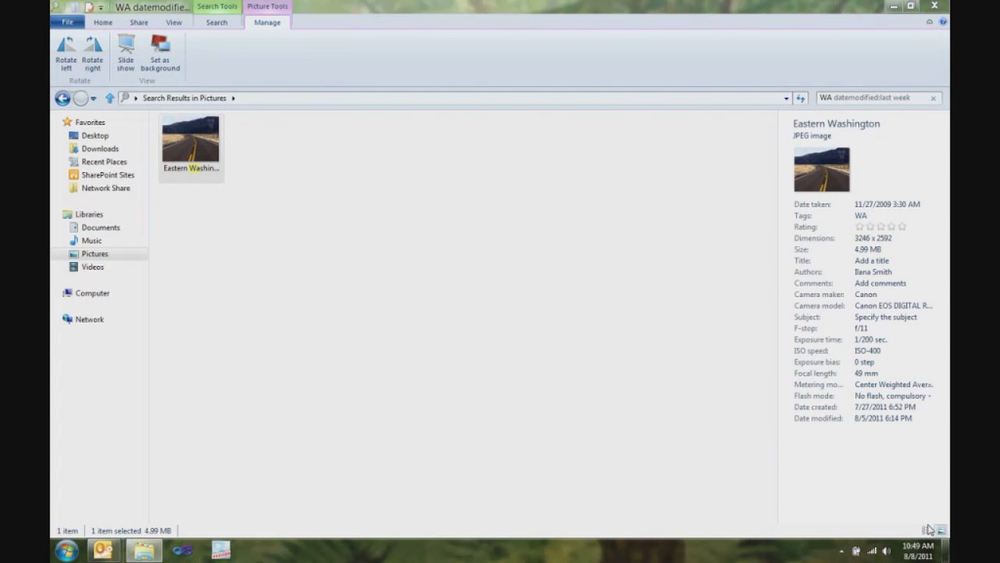
pyautogui.moveTo(946, 551)
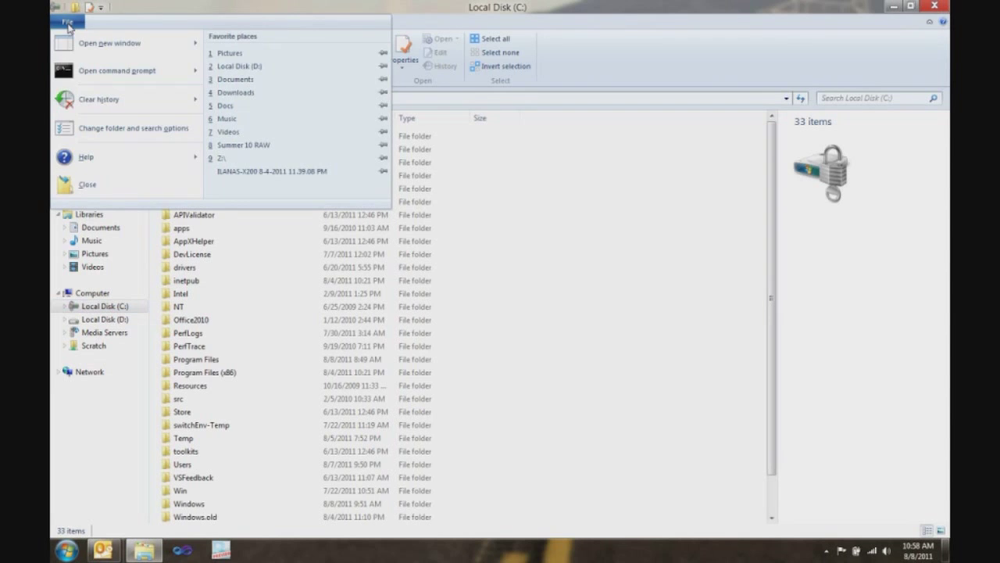
# Step: Add the "Open command prompt as administrator" command to the Quick Access Toolbar
pyautogui.moveTo(94, 74)
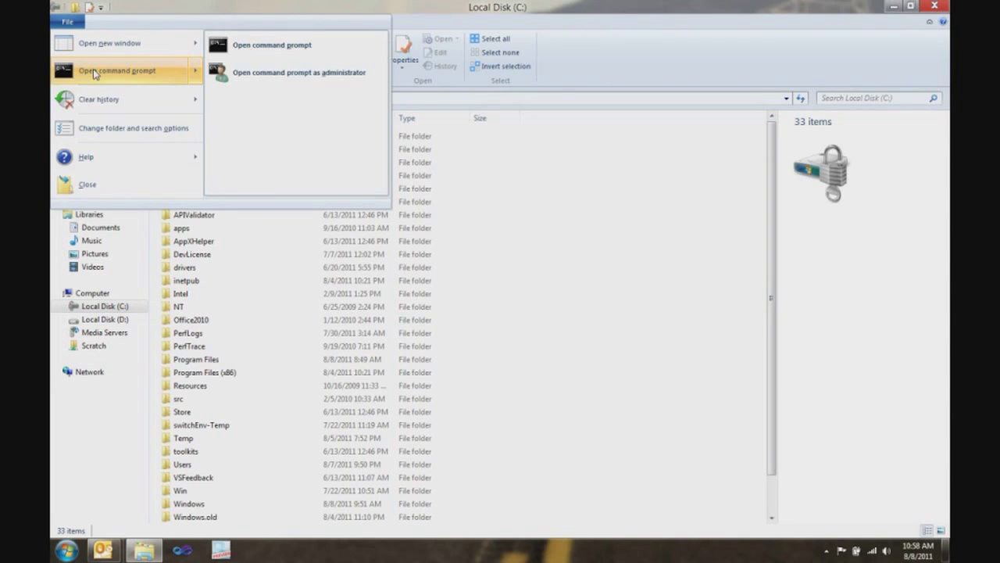
pyautogui.rightClick(251, 83)
pyautogui.click(291, 88)
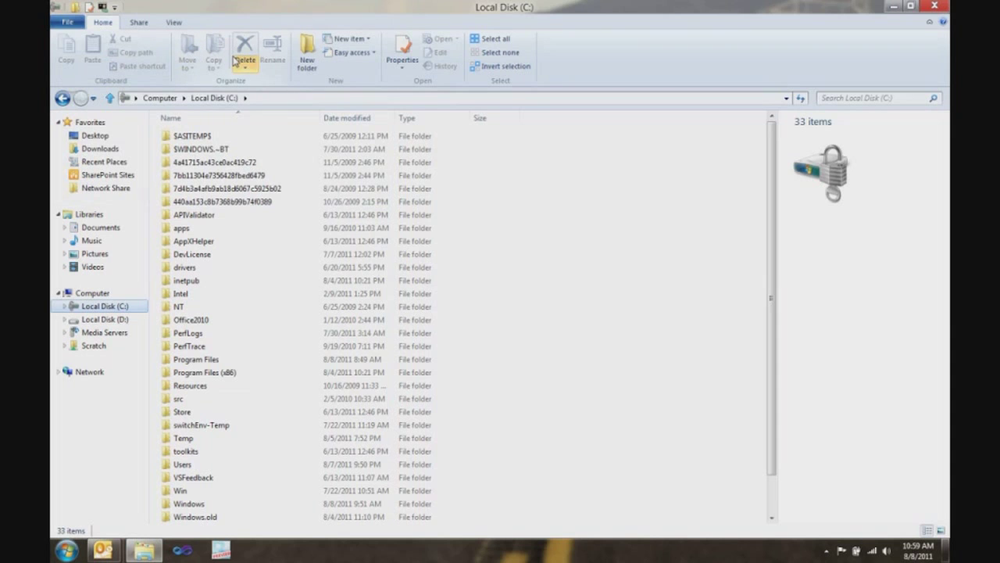
# Step: Display the keyboard access hints for the Quick Access Toolbar commands in Local Disk (C:)
pyautogui.press('alt')
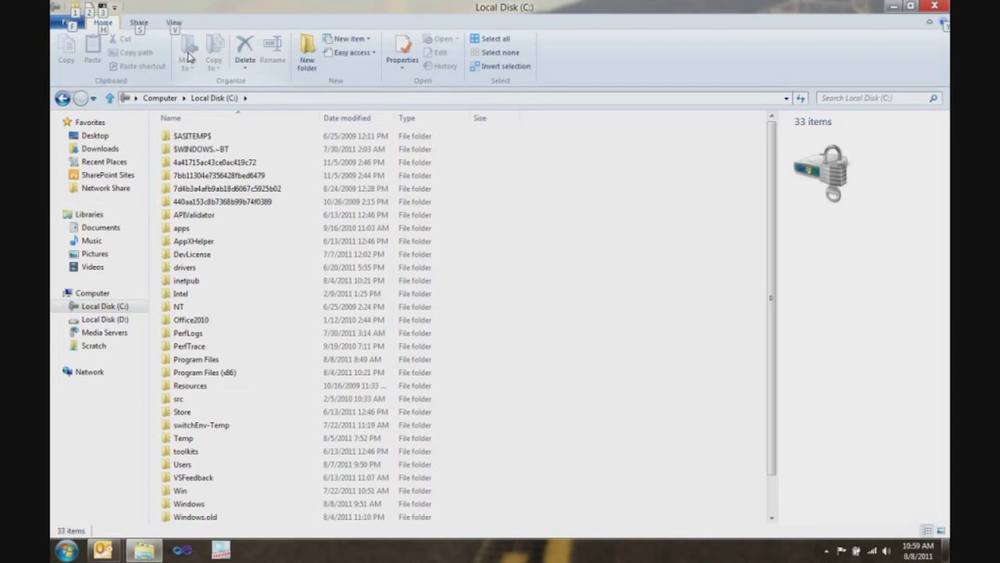